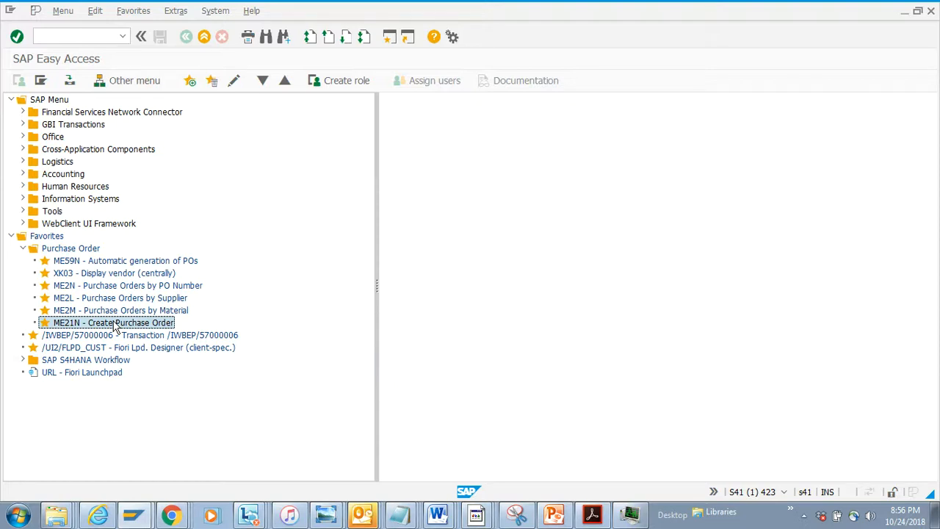
double_click(116, 326)
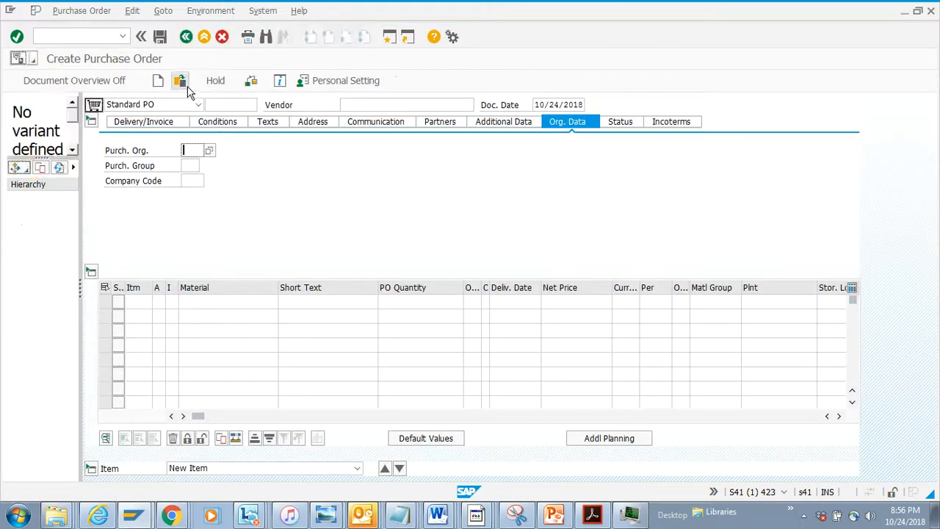
click(181, 81)
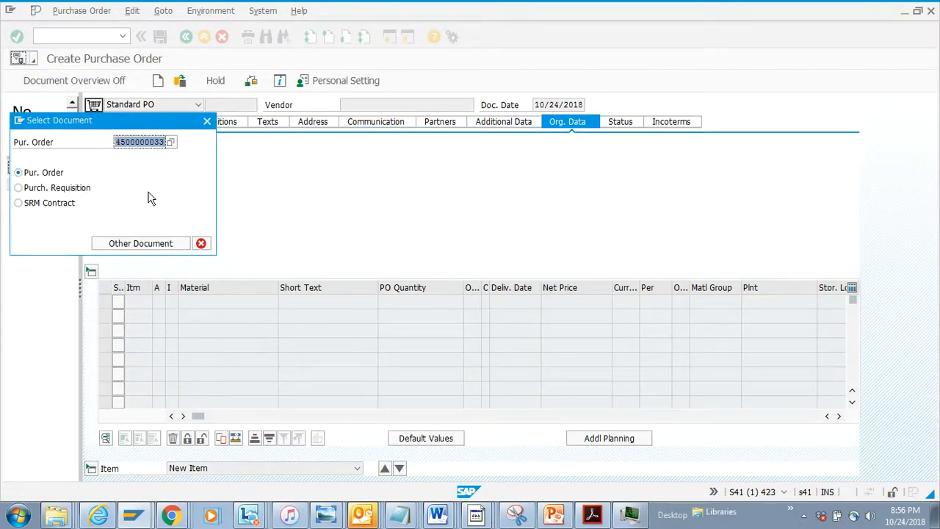
click(141, 243)
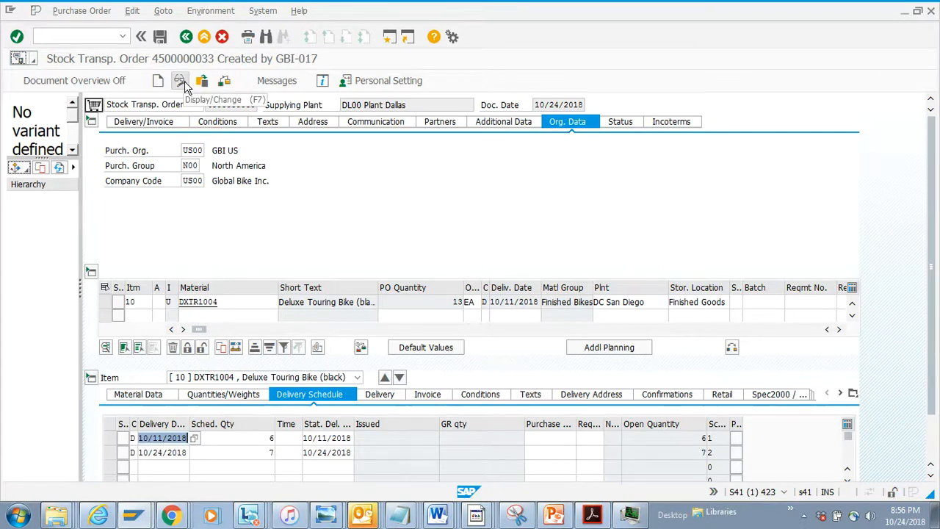
click(181, 81)
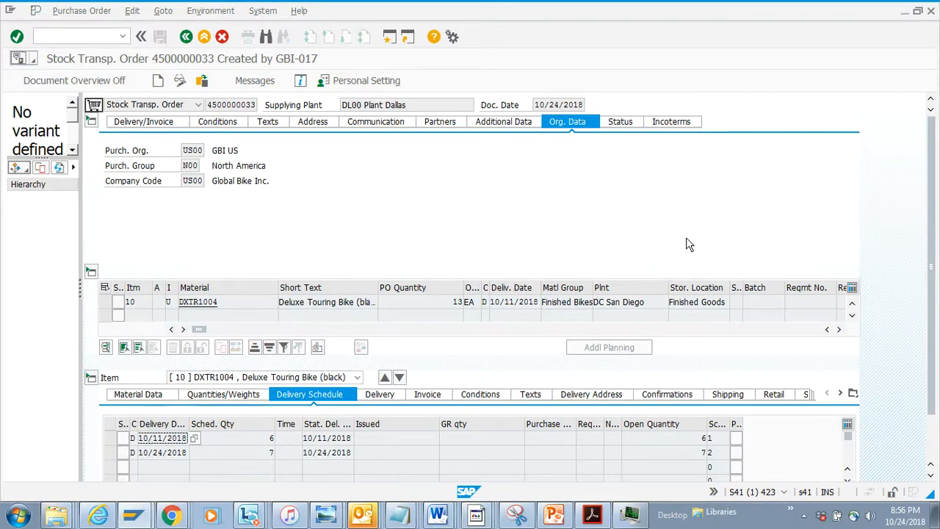
Select item 10's plant text 'DC San Diego' in the read-only item row.
click(697, 303)
click(633, 304)
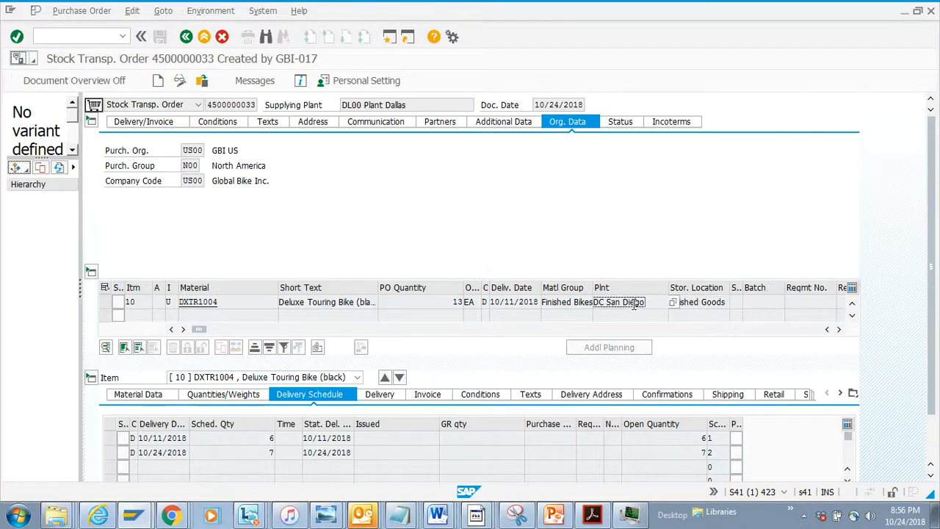
drag(647, 303, 580, 308)
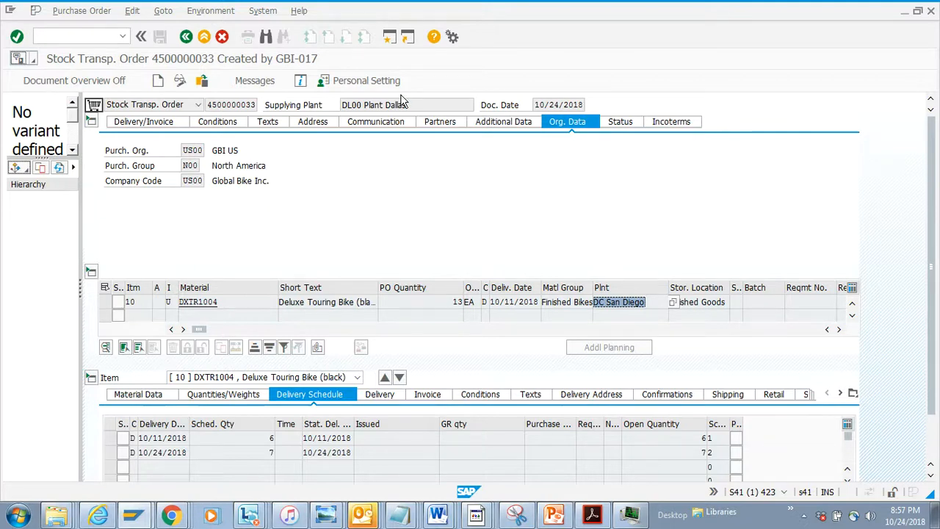
Enable Display key in Personal Settings so the item shows codes BIKES and SD00.
click(380, 86)
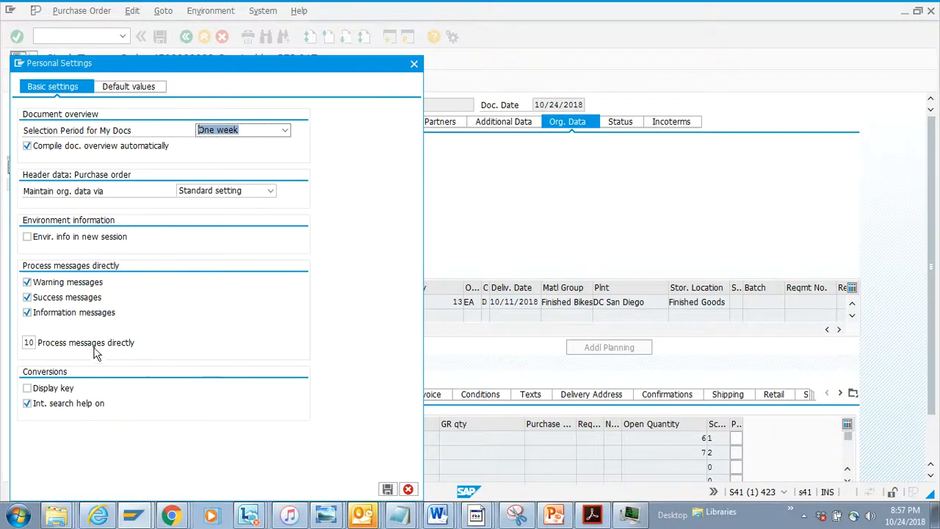
click(27, 389)
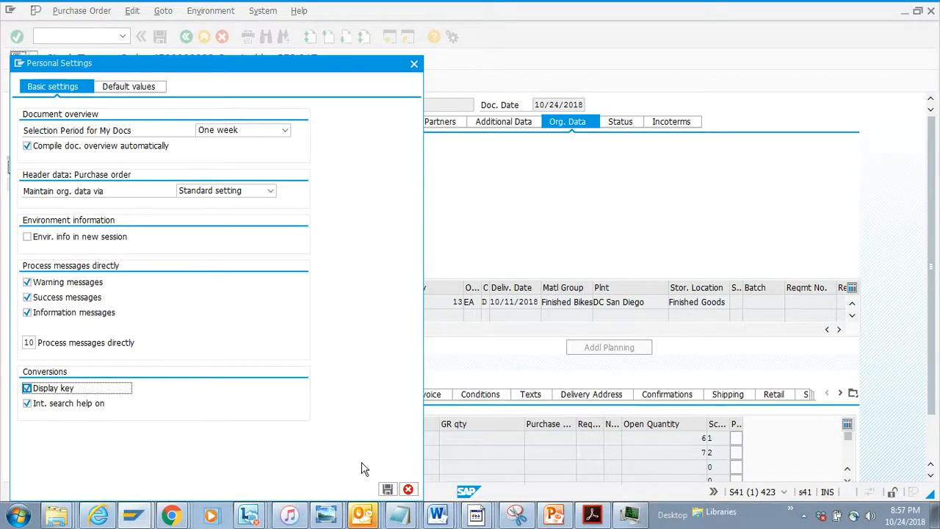
click(388, 490)
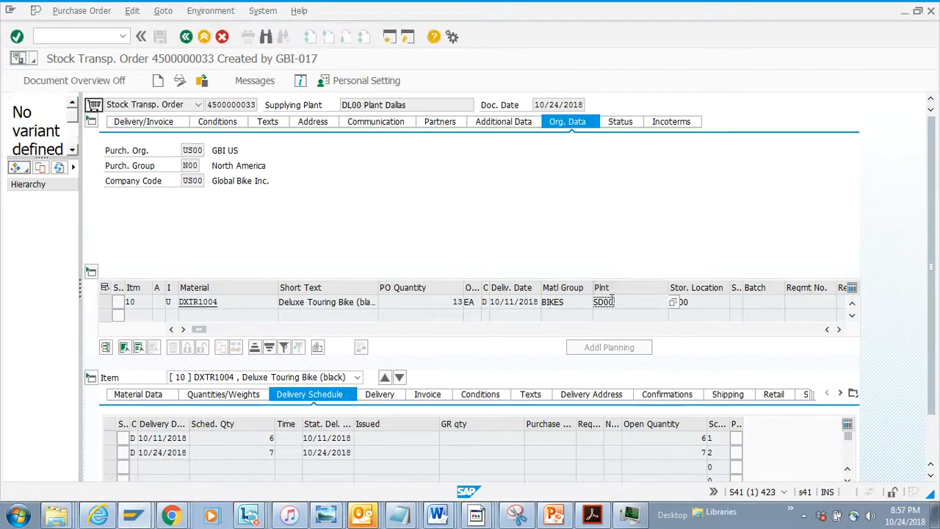
click(603, 302)
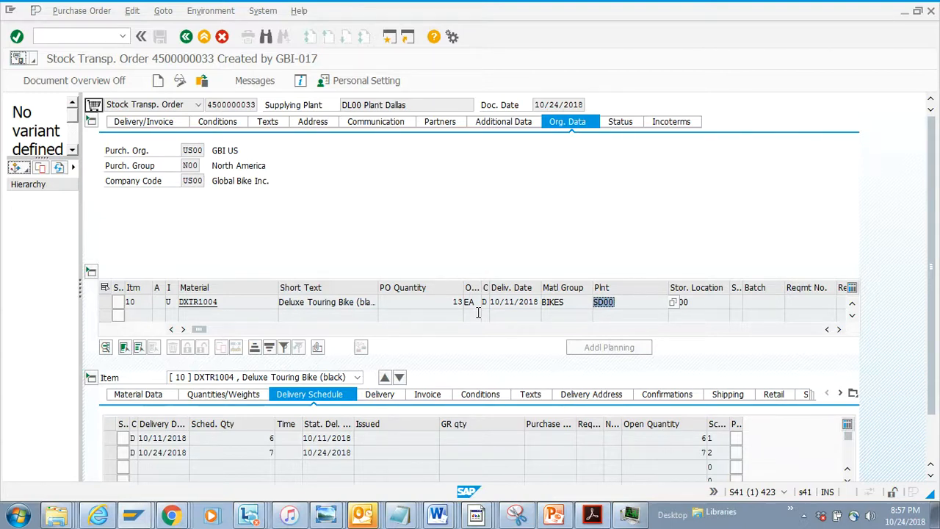
click(362, 81)
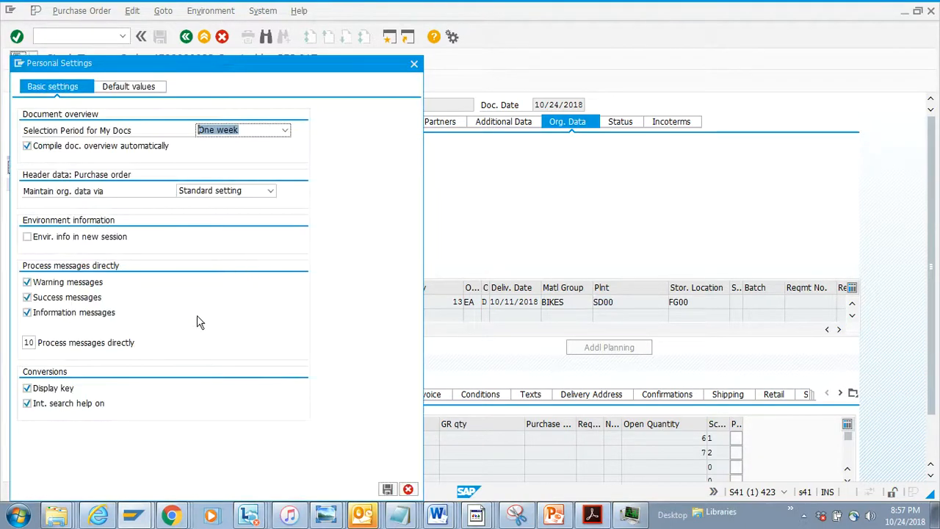
click(92, 403)
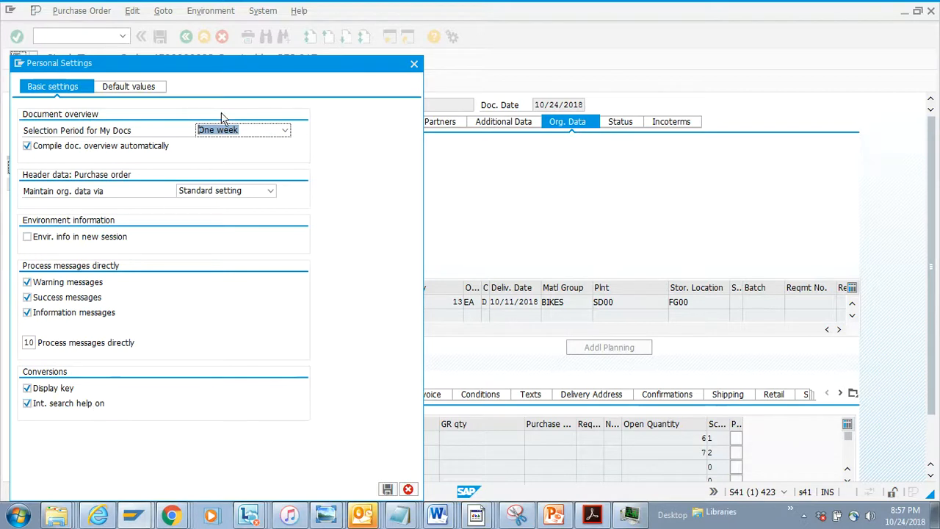
click(125, 86)
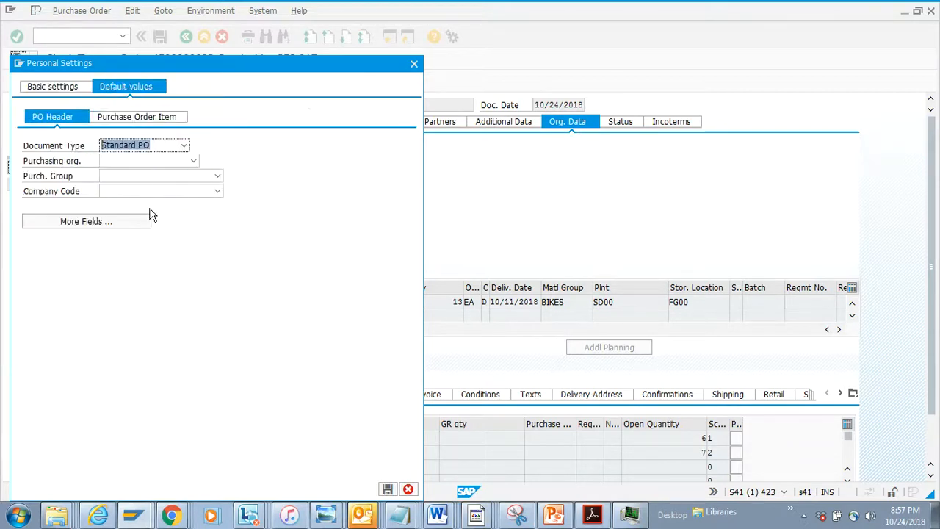
click(414, 63)
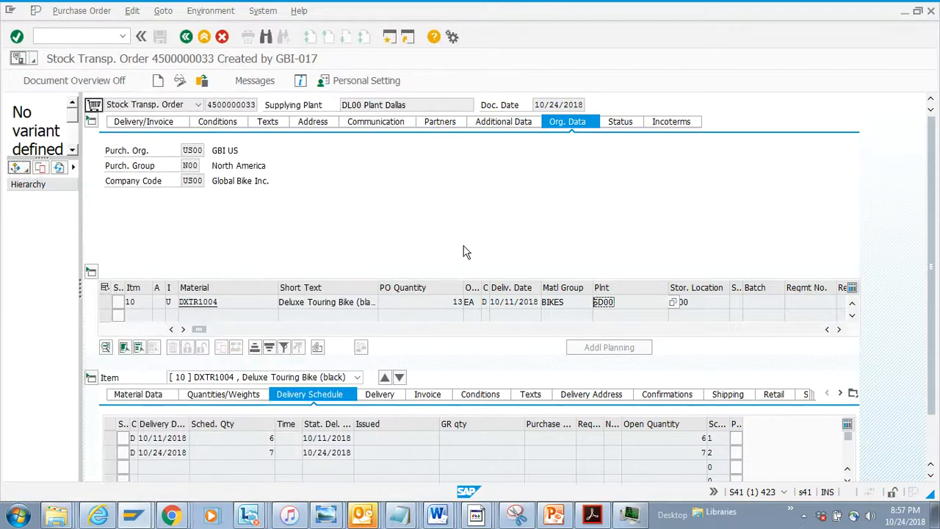
drag(931, 242, 931, 294)
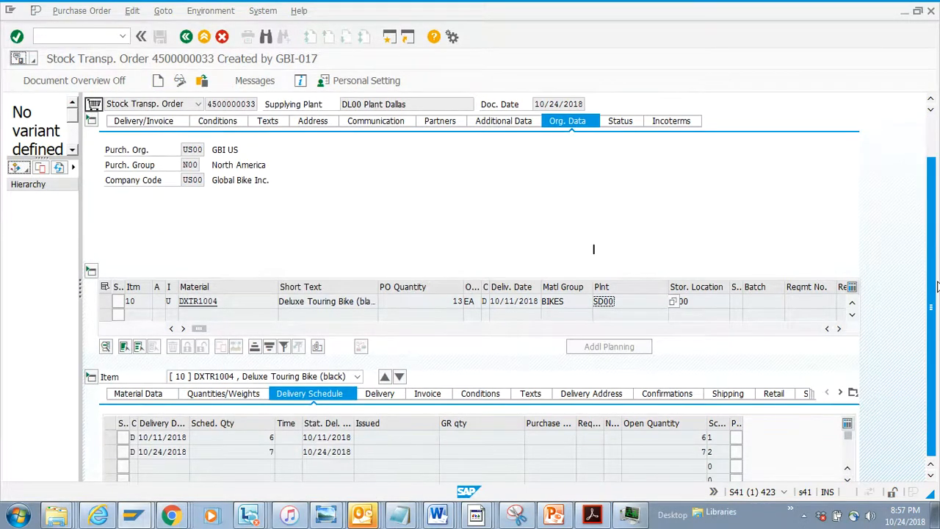
Review the item detail sections list and start selecting another document.
click(853, 342)
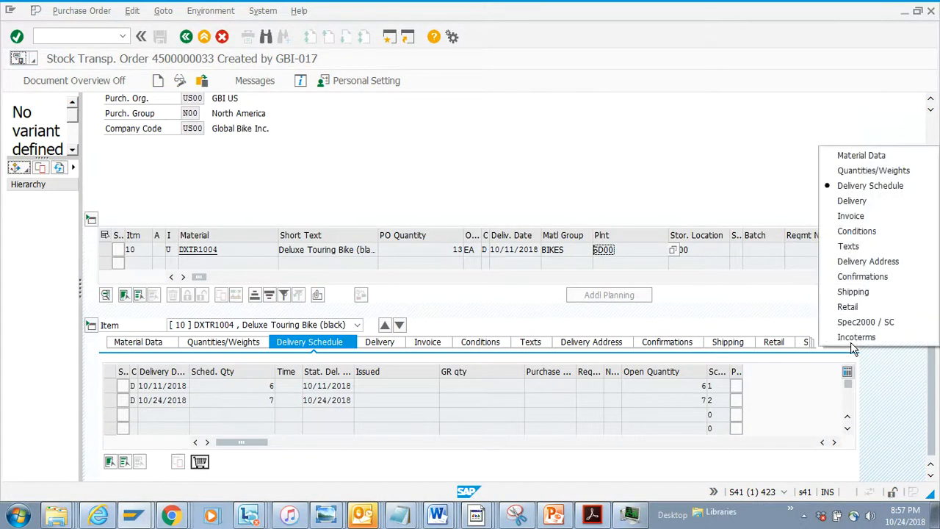
click(192, 92)
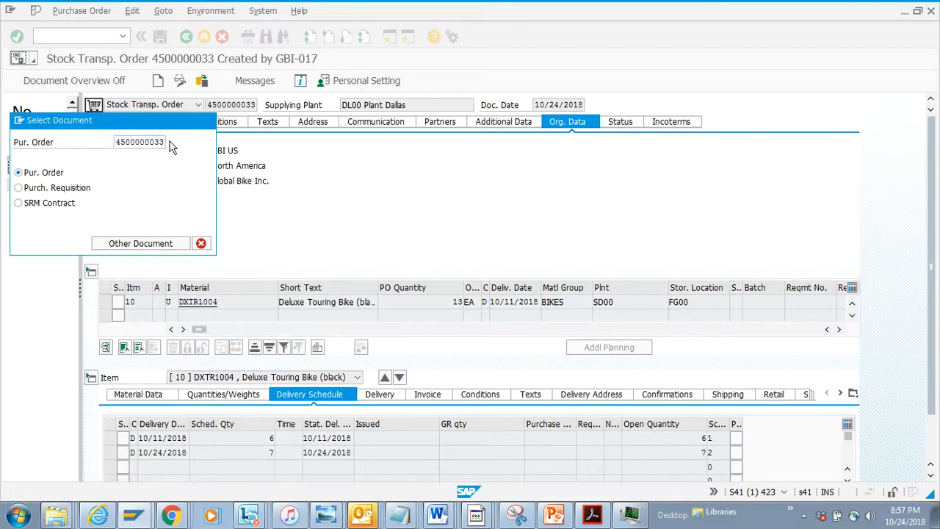
key(Return)
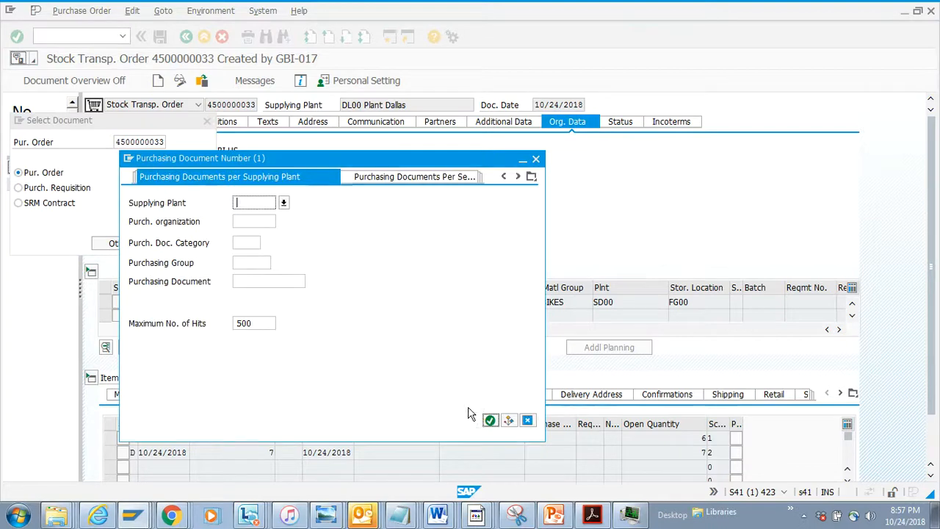
click(532, 176)
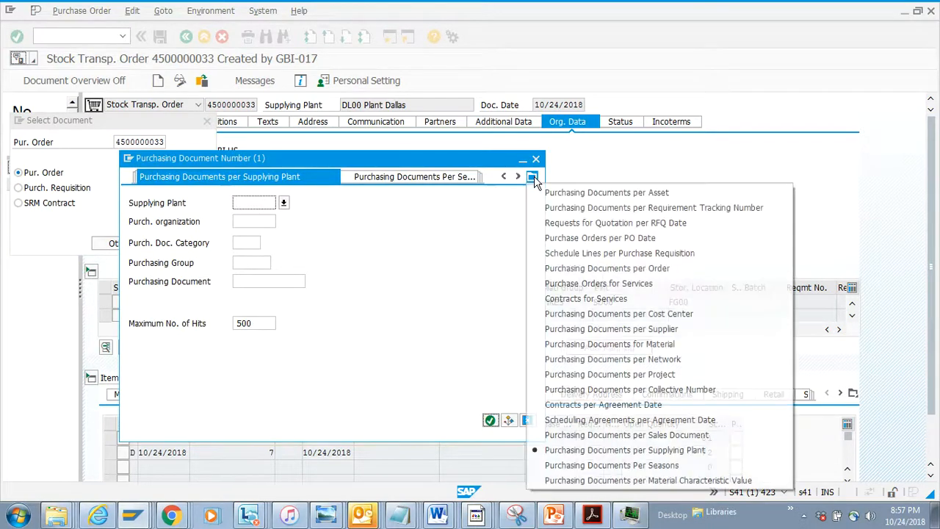
click(481, 265)
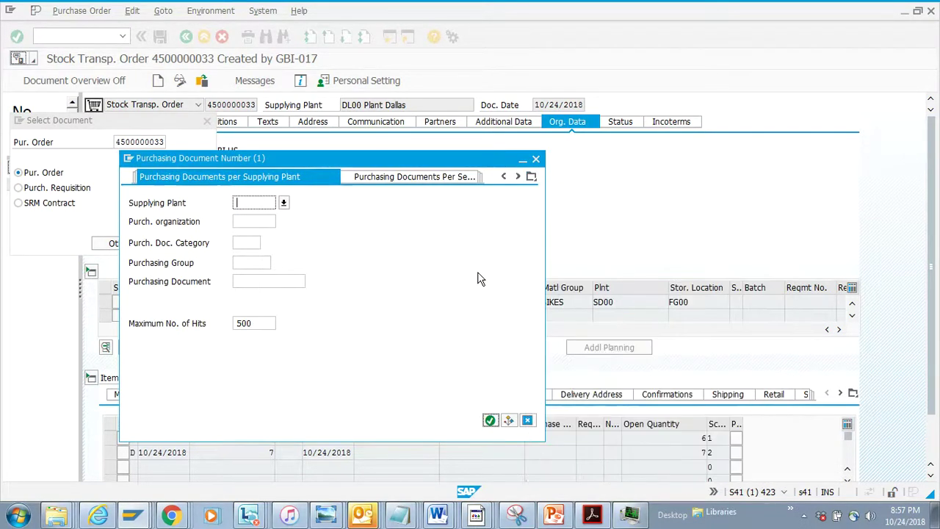
click(491, 421)
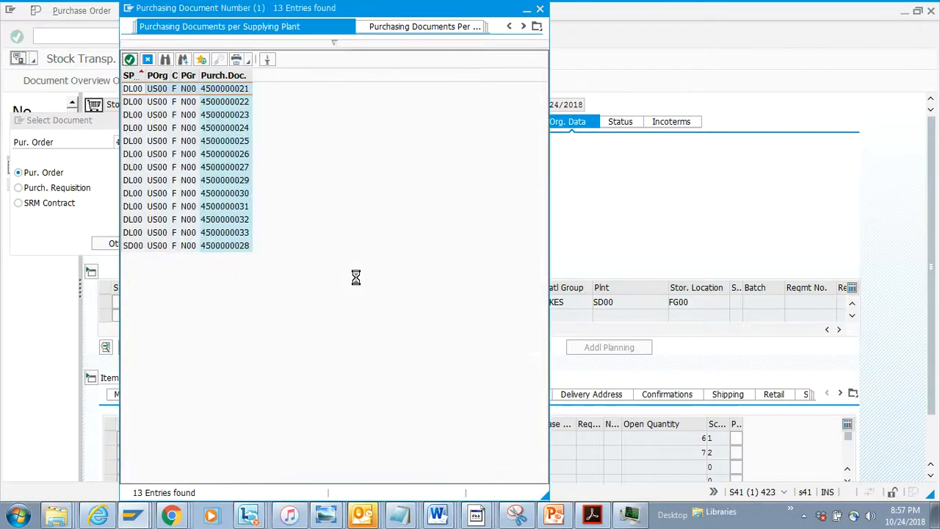
double_click(224, 180)
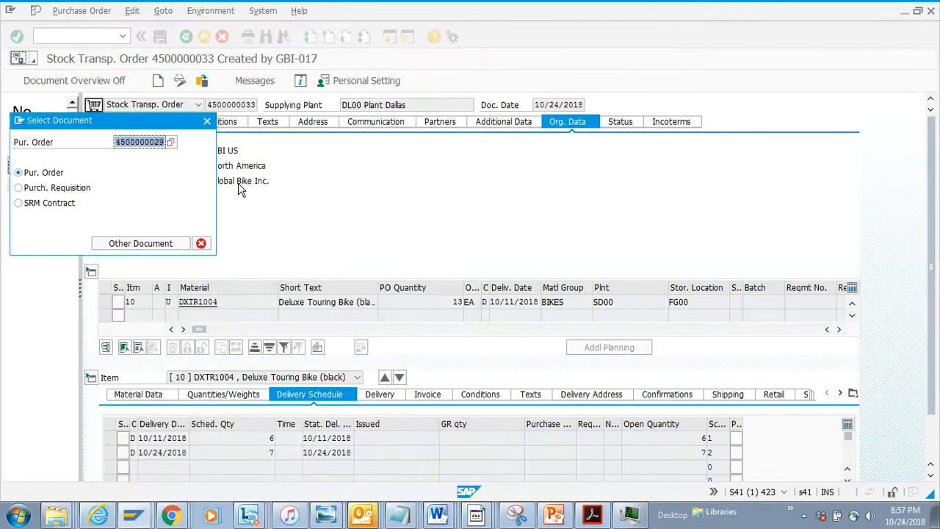
click(141, 243)
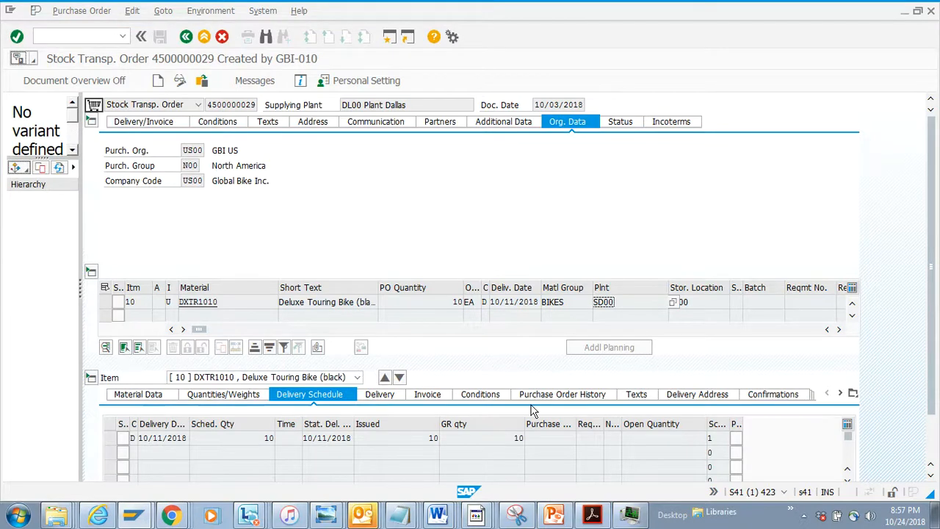
click(562, 394)
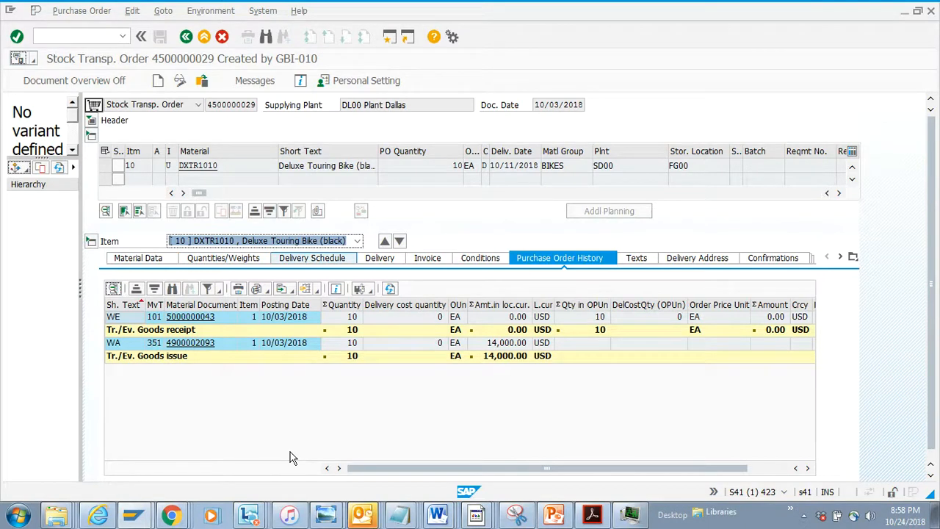
Show the header Status tab: 10 EA ordered, 10 EA delivered, fully delivered, not invoiced.
click(91, 120)
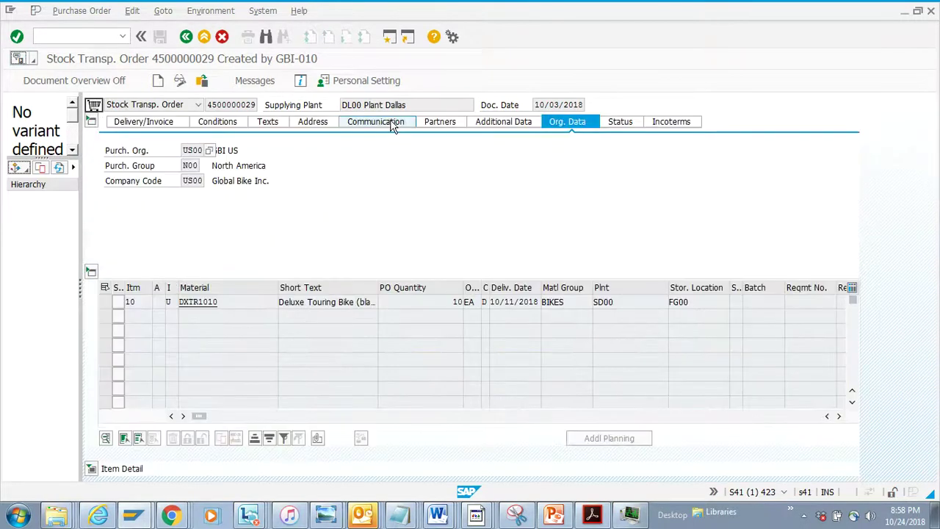
click(620, 122)
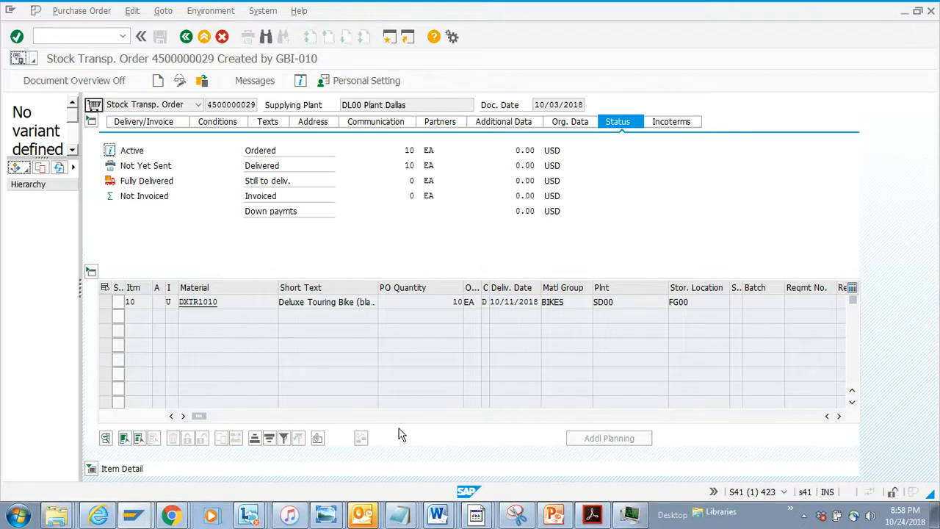
click(174, 514)
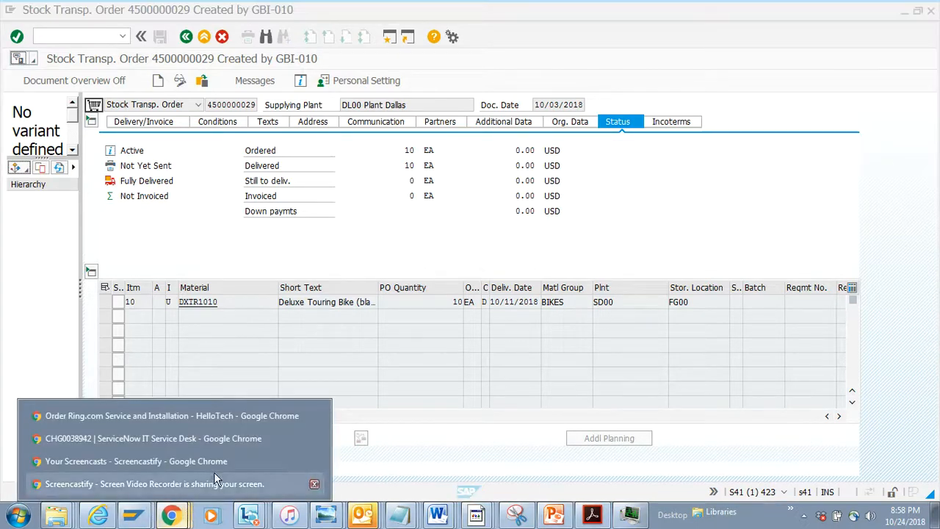